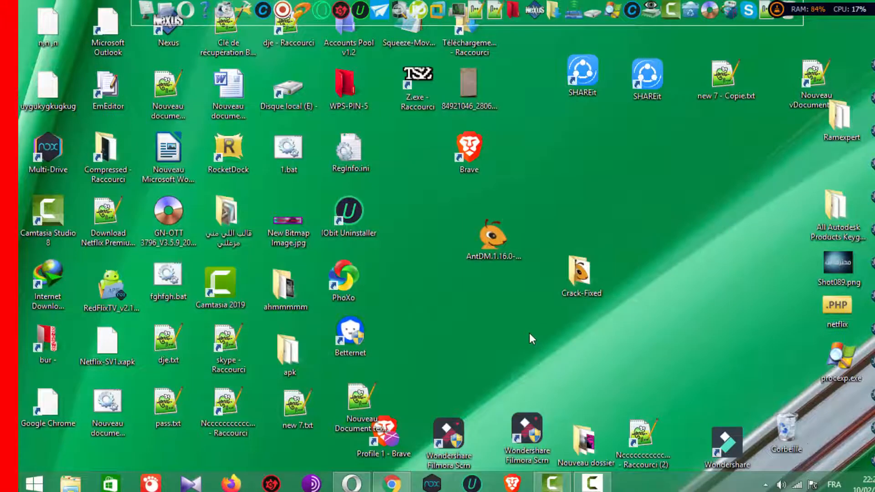
Step: Refresh the desktop and run the AntDM.1.16.0-setup installer, allowing it to make changes
{"action": "right_click", "coordinate": [530, 335]}
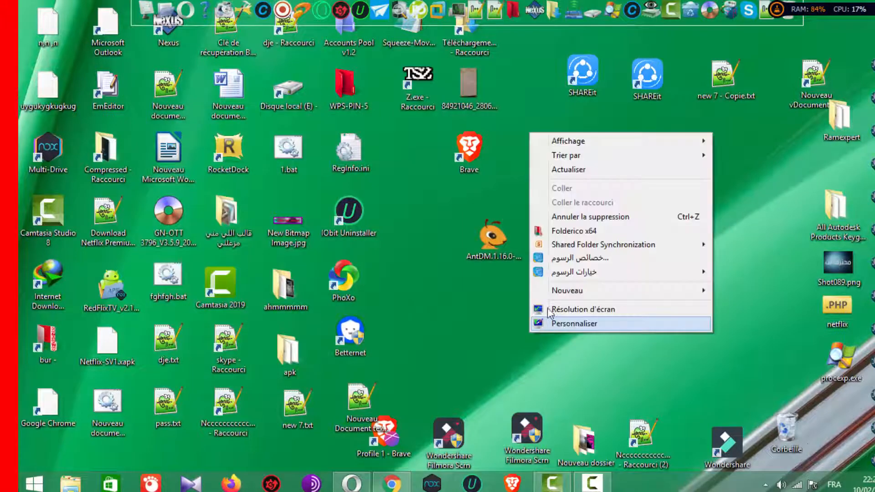
{"action": "left_click", "coordinate": [587, 175]}
{"action": "left_click", "coordinate": [497, 242]}
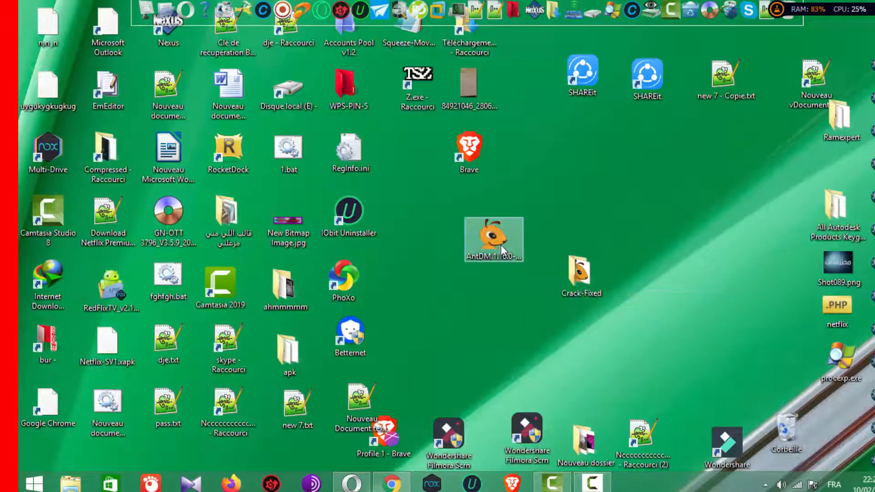
{"action": "left_click_drag", "start_coordinate": [508, 301], "coordinate": [498, 242]}
{"action": "right_click", "coordinate": [491, 230]}
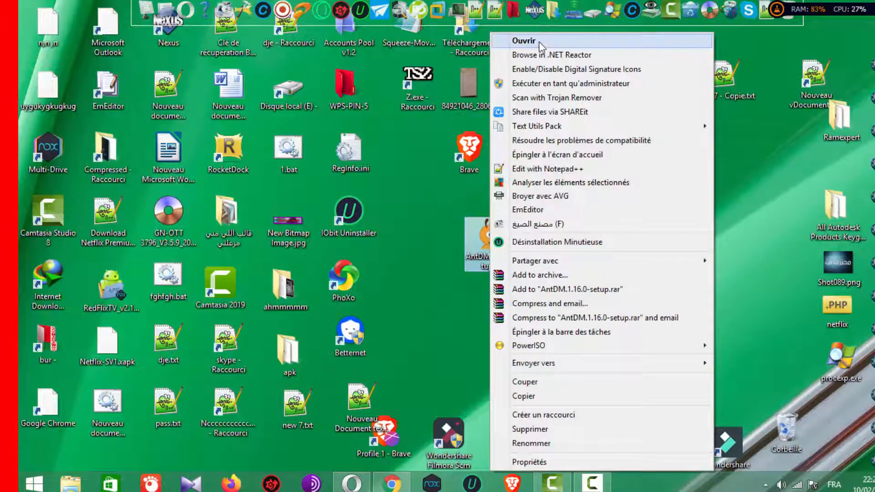
{"action": "left_click", "coordinate": [540, 41]}
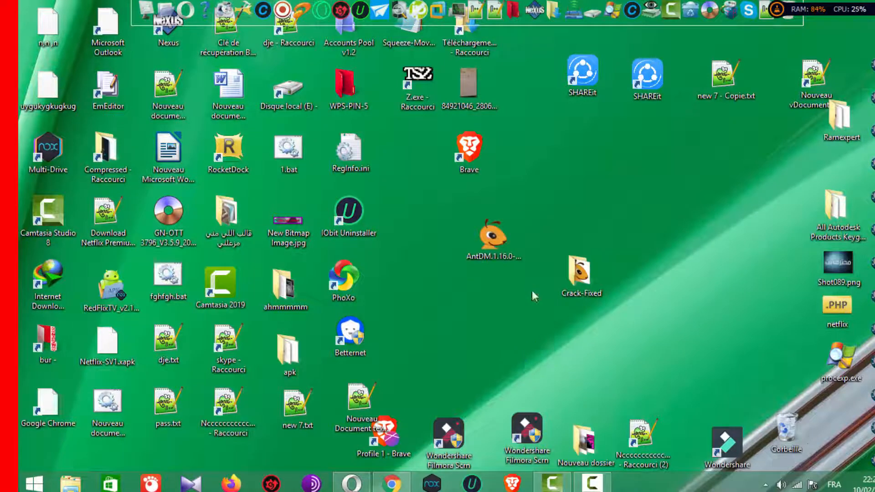
{"action": "key", "text": "Return"}
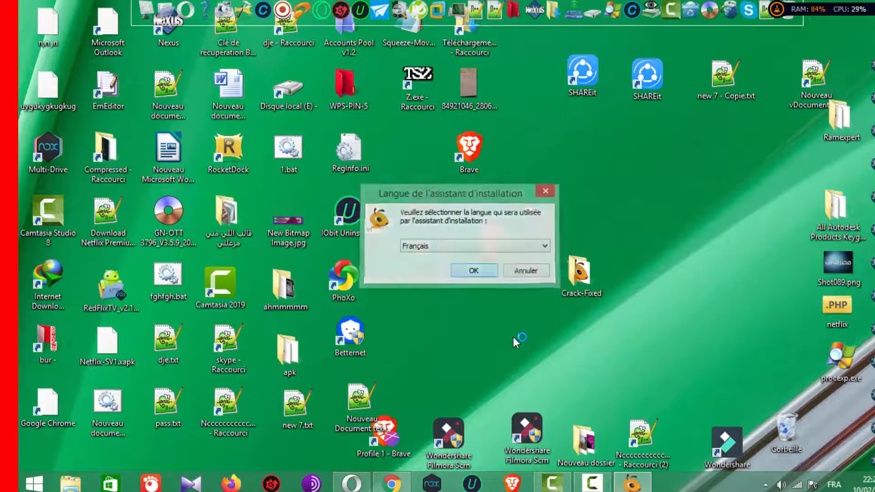
Step: Install Ant Download Manager with French as the setup language and the complete installation type, and launch it on finishing
{"action": "key", "text": "Return"}
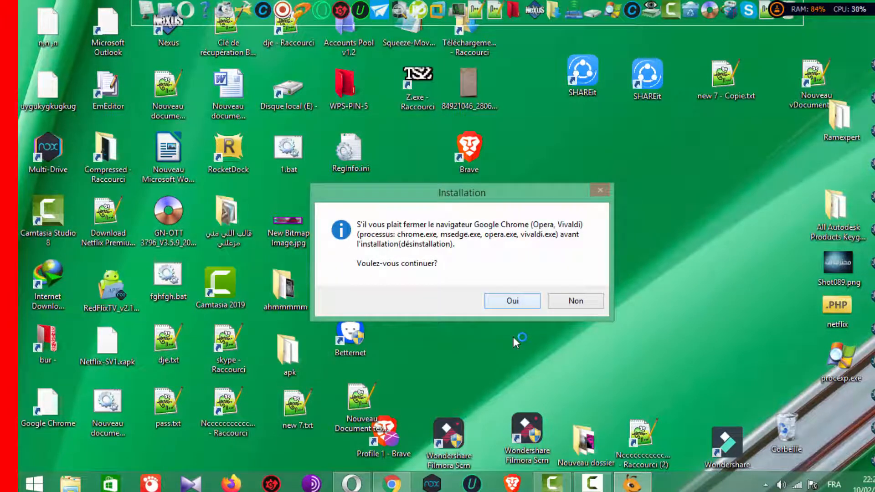
{"action": "key", "text": "Return"}
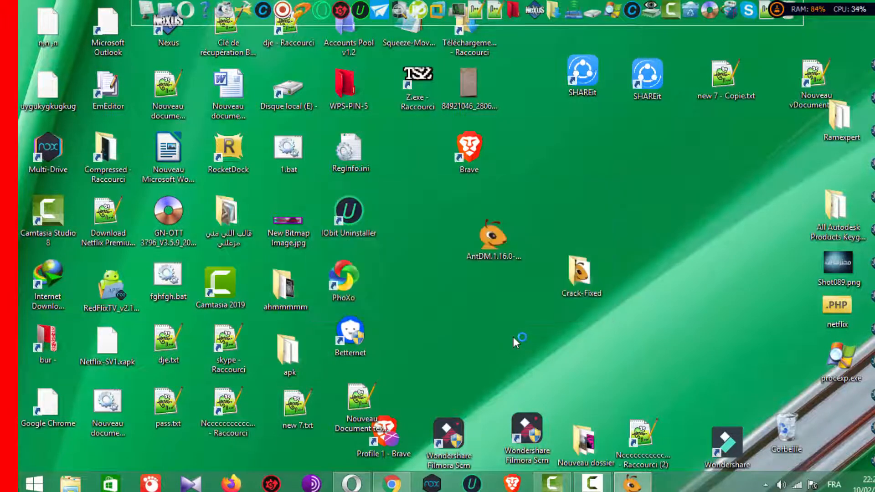
{"action": "mouse_move", "coordinate": [638, 488]}
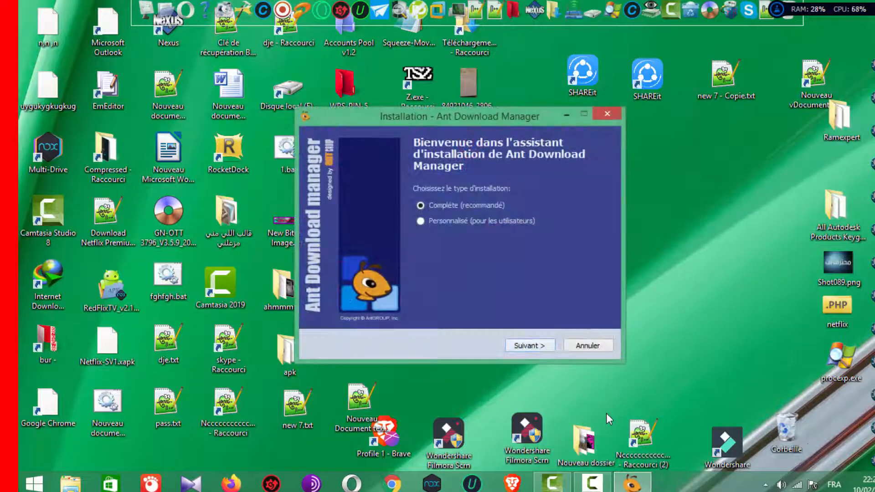
{"action": "key", "text": "Return"}
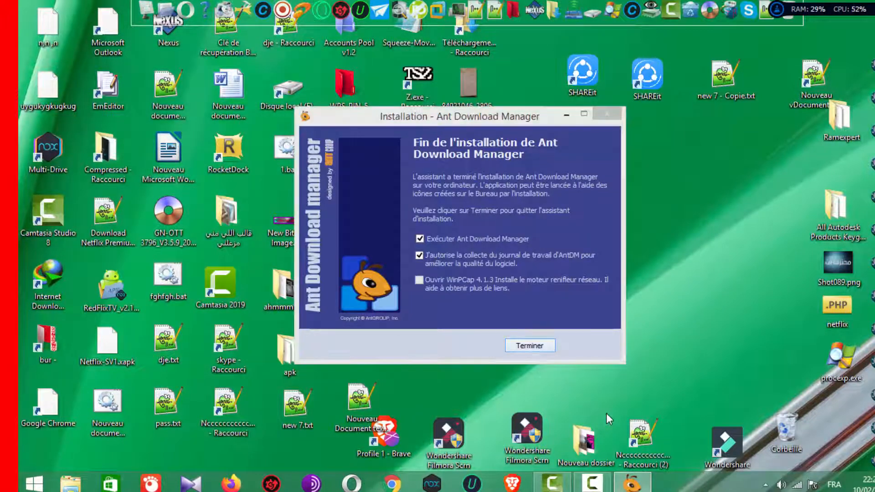
{"action": "left_click", "coordinate": [530, 346]}
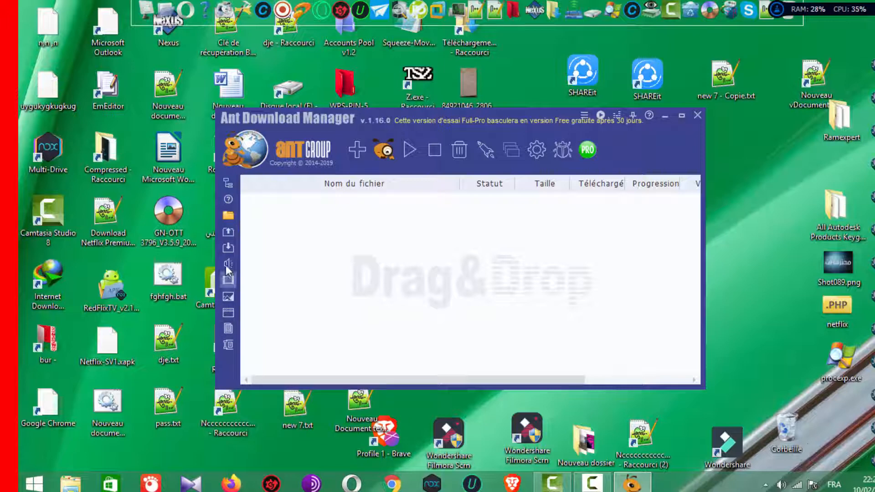
Step: Set the Ant Download Manager interface language to Arabic
{"action": "left_click", "coordinate": [357, 150]}
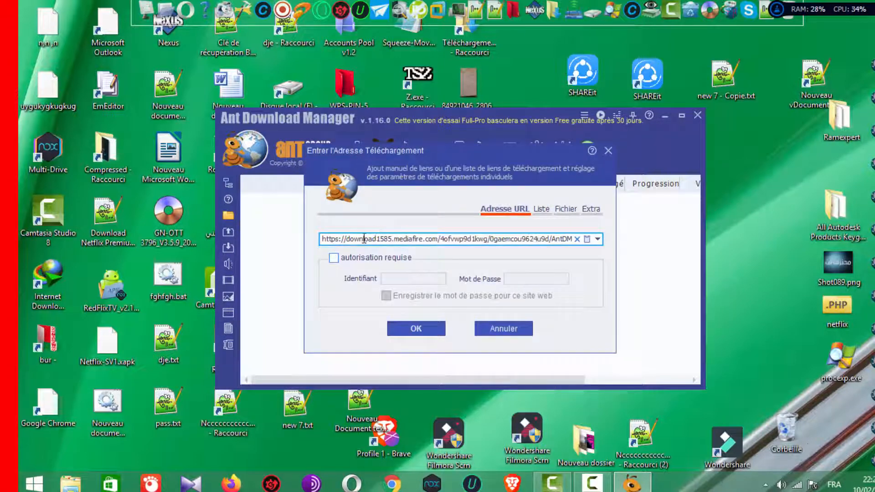
{"action": "left_click", "coordinate": [609, 152]}
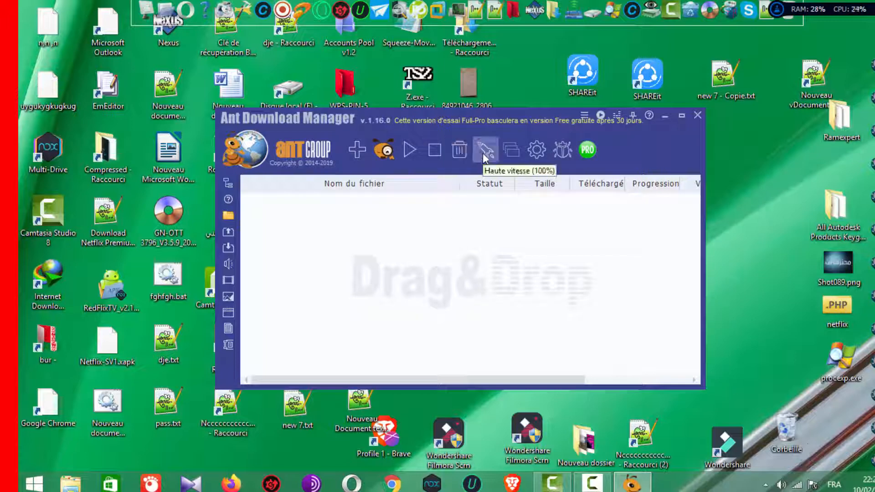
{"action": "left_click", "coordinate": [587, 116]}
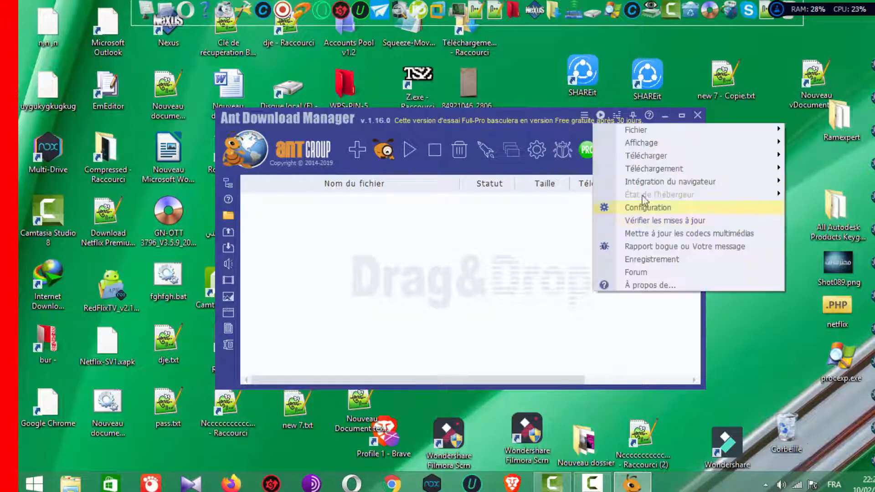
{"action": "mouse_move", "coordinate": [656, 146]}
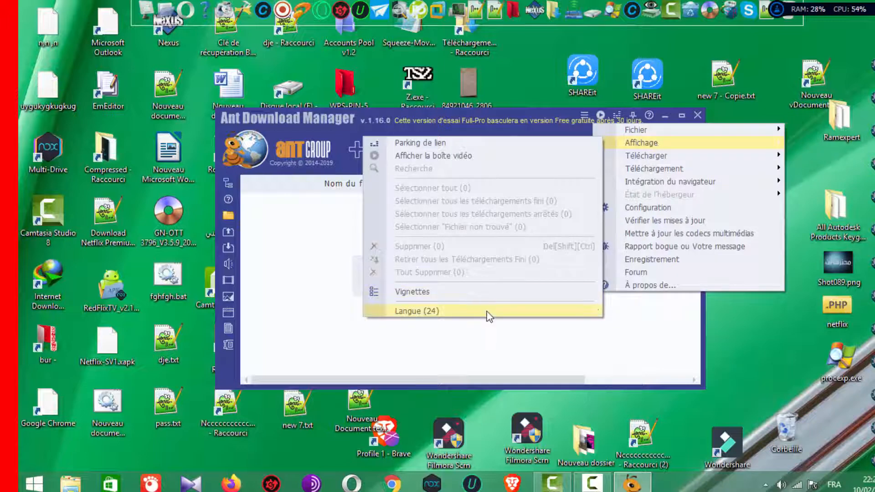
{"action": "mouse_move", "coordinate": [489, 314]}
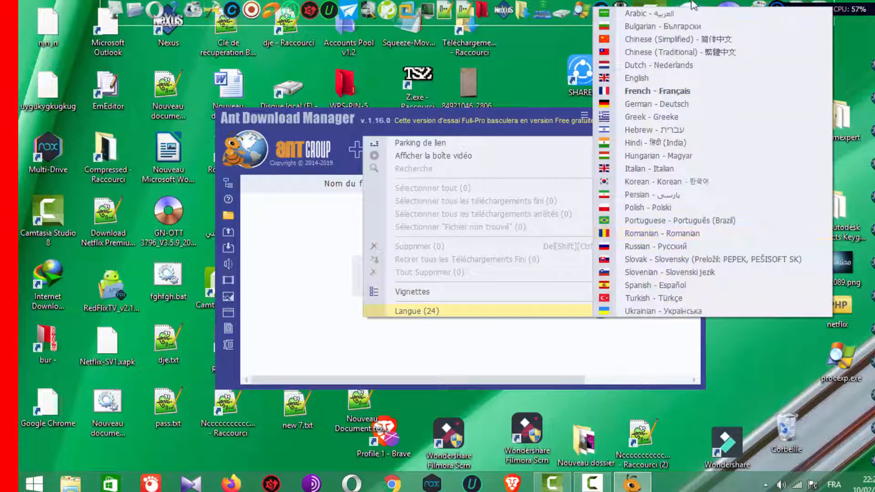
{"action": "left_click", "coordinate": [688, 17]}
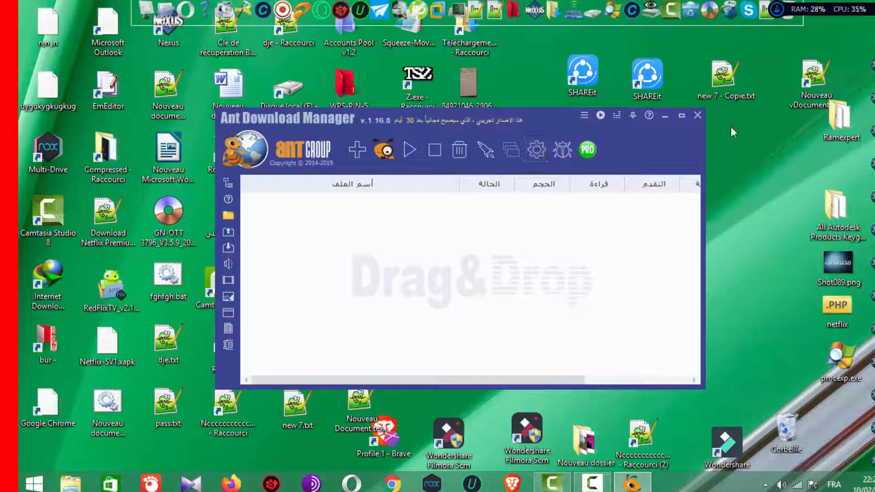
Step: Close the Ant Download Manager window and exit its background process completely
{"action": "left_click", "coordinate": [697, 115]}
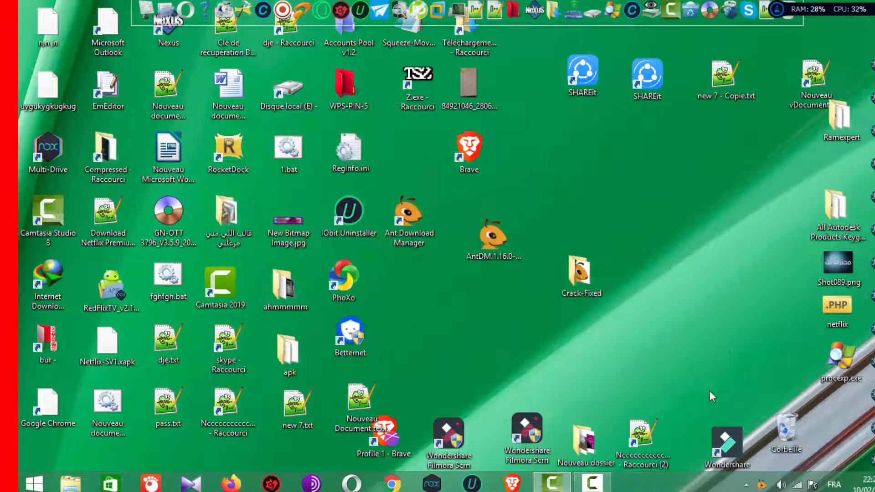
{"action": "right_click", "coordinate": [761, 486]}
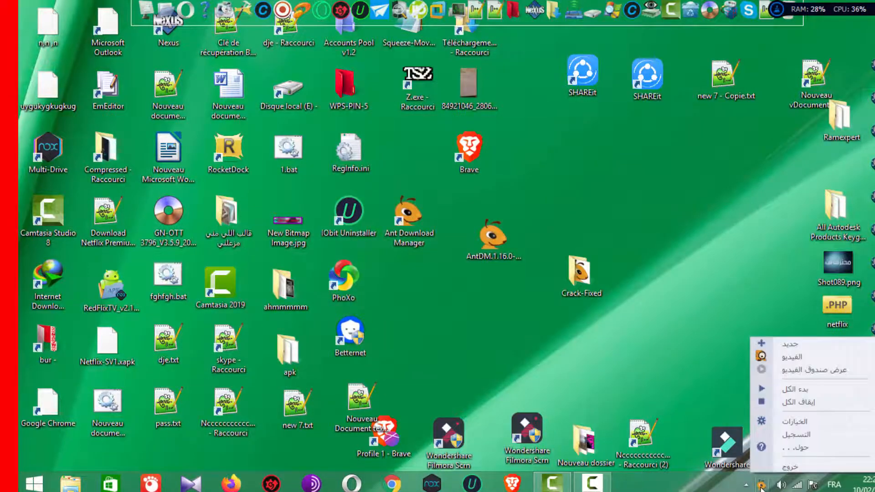
{"action": "left_click", "coordinate": [786, 467]}
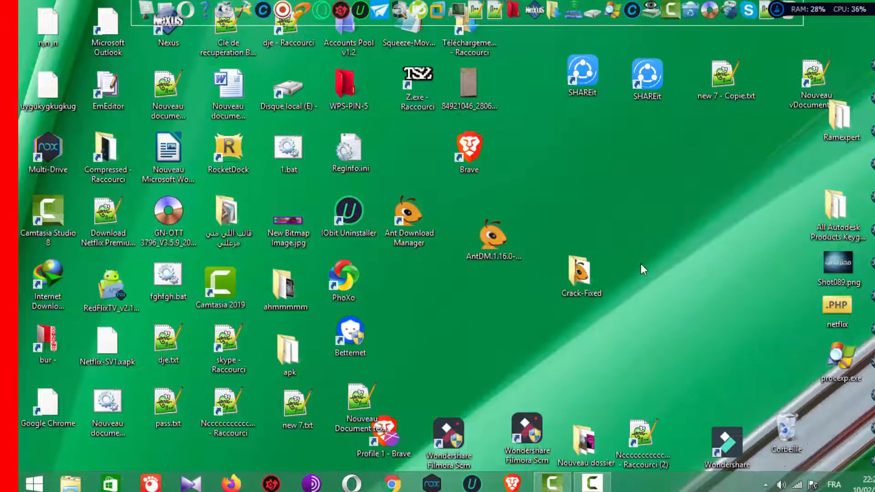
Step: Copy AntDM.exe from the Crack-Fixed folder on the desktop and close the folder
{"action": "double_click", "coordinate": [603, 271]}
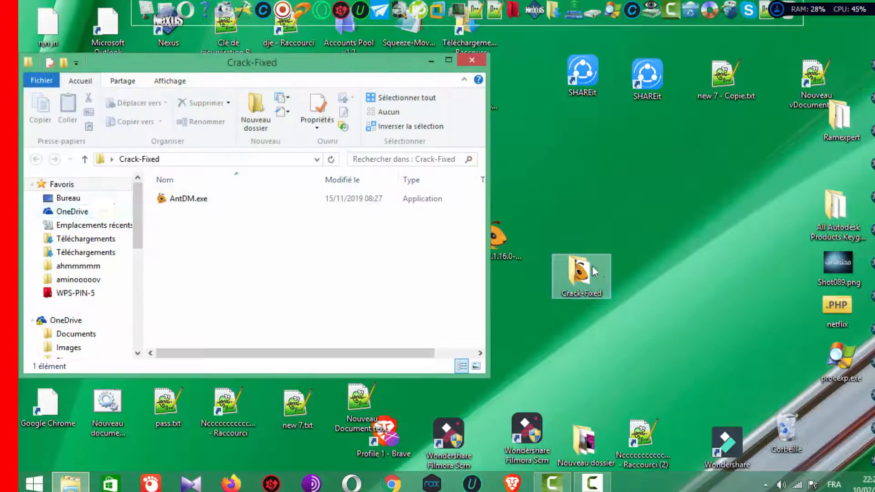
{"action": "right_click", "coordinate": [176, 204]}
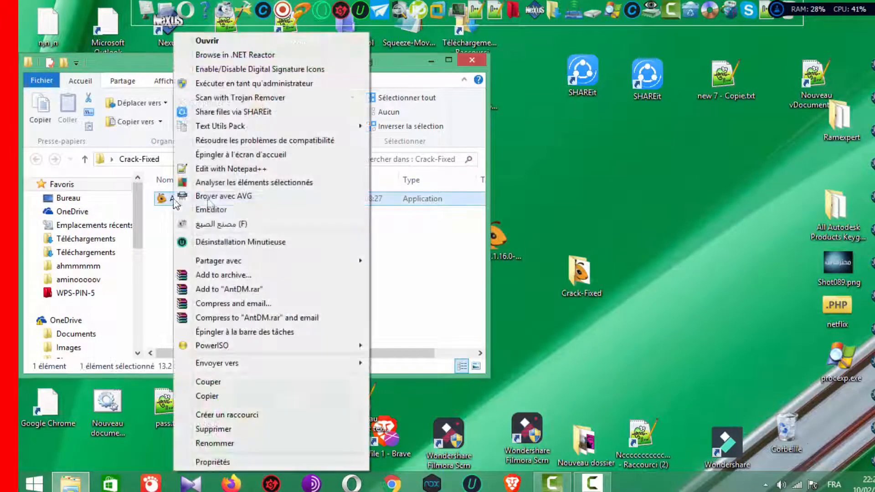
{"action": "left_click", "coordinate": [240, 396]}
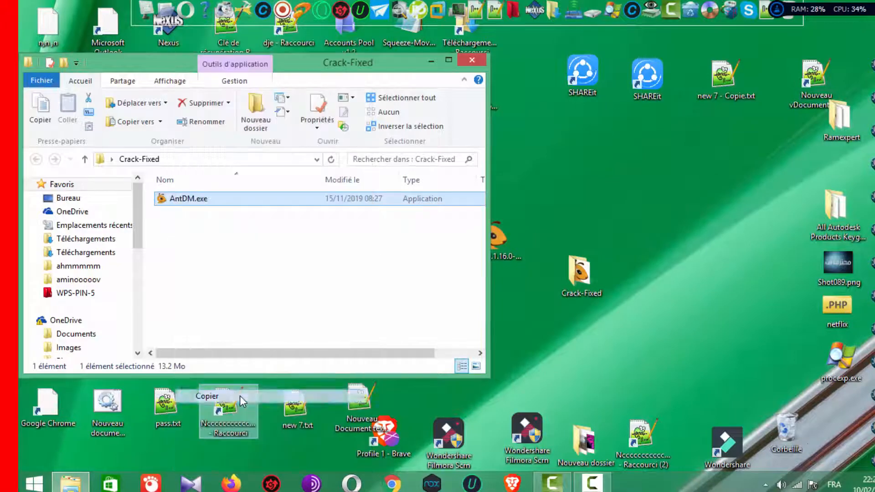
{"action": "left_click", "coordinate": [472, 60]}
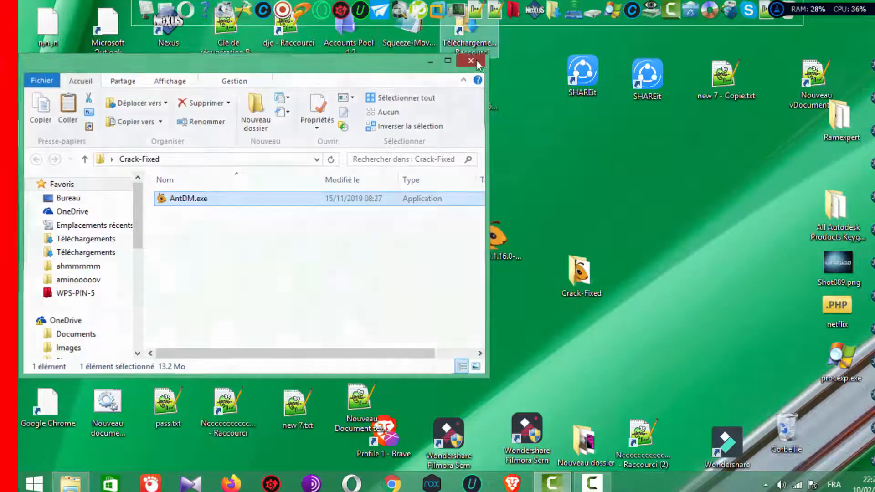
Step: Open the Ant Download Manager installation folder and replace its AntDM.exe with the copied file
{"action": "right_click", "coordinate": [417, 236]}
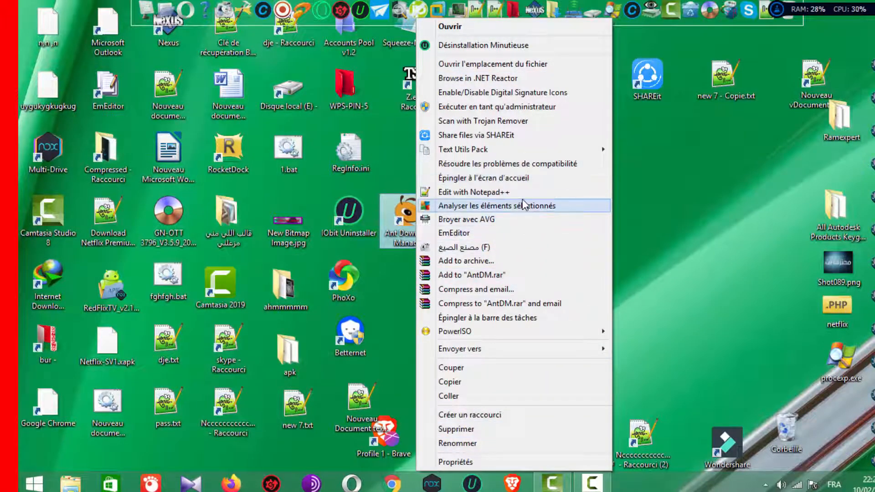
{"action": "left_click", "coordinate": [523, 65]}
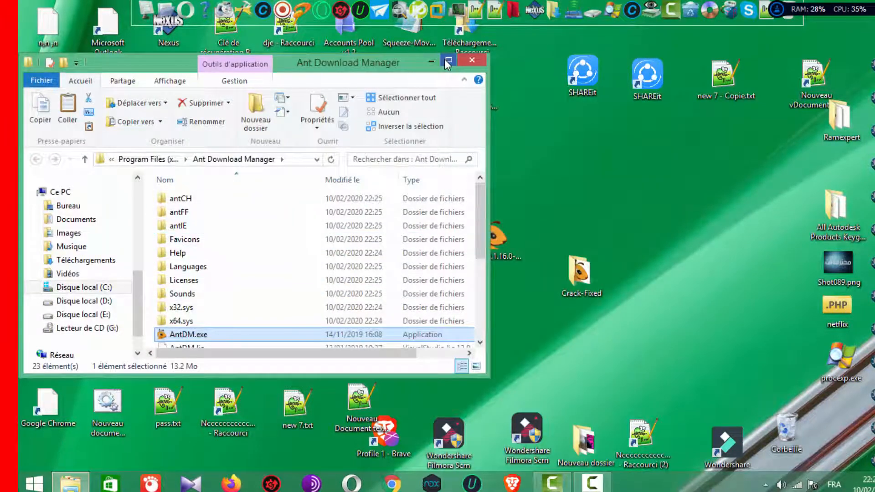
{"action": "left_click", "coordinate": [448, 61]}
{"action": "right_click", "coordinate": [703, 326]}
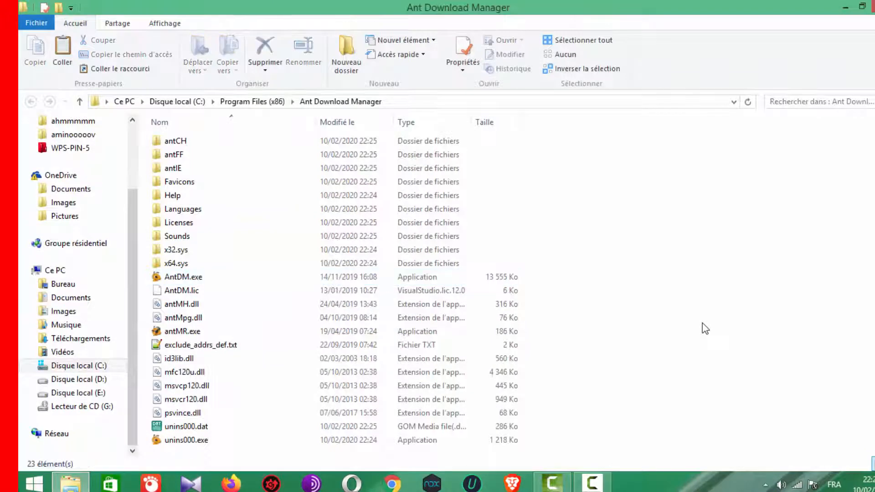
{"action": "left_click", "coordinate": [761, 205]}
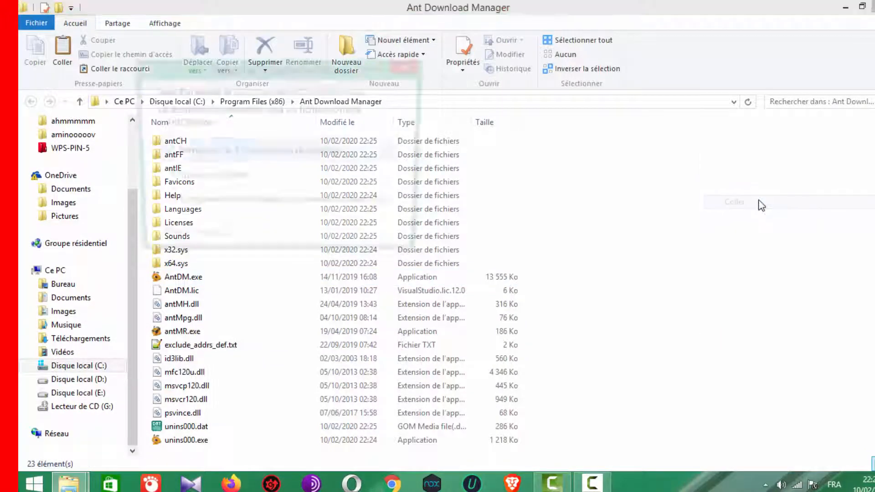
{"action": "left_click", "coordinate": [322, 165]}
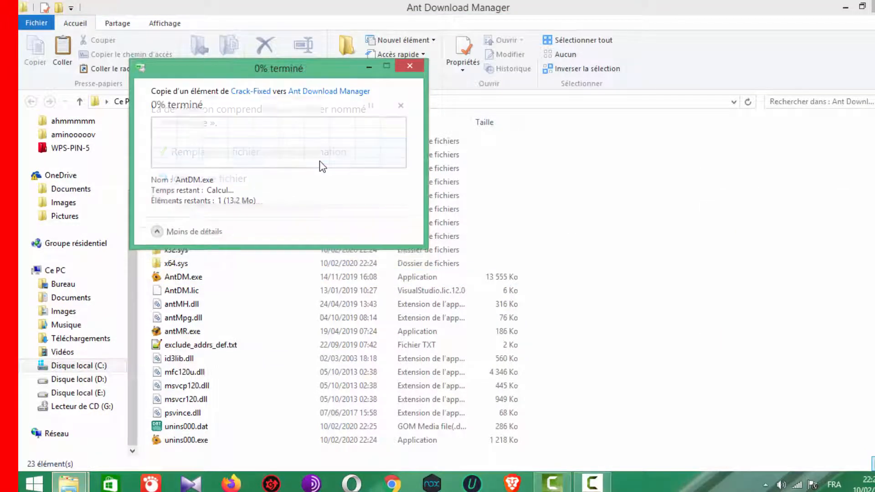
{"action": "left_click", "coordinate": [245, 172]}
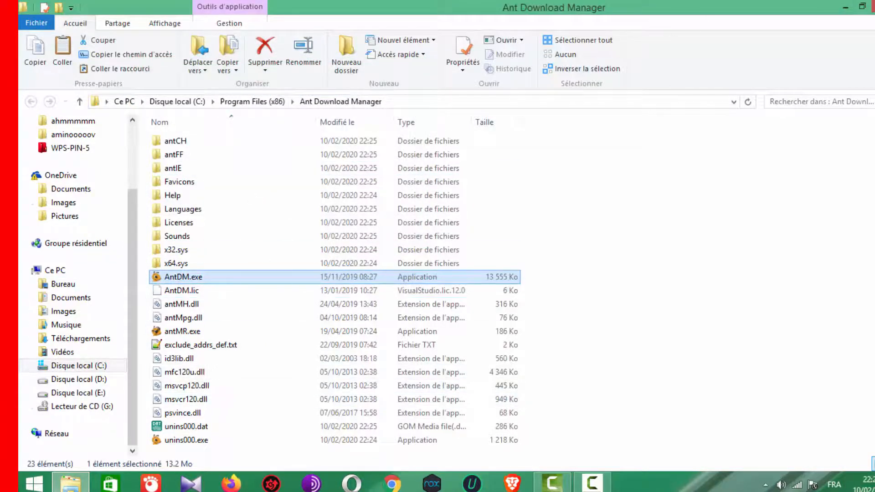
Step: Relaunch Ant Download Manager from the desktop, bring up its main window to check the registration status, and close it
{"action": "key", "text": "super+d"}
{"action": "double_click", "coordinate": [406, 220]}
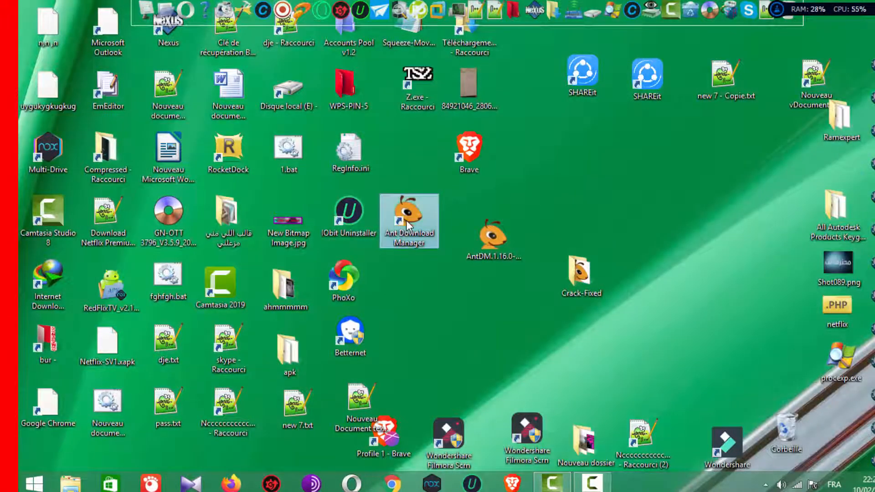
{"action": "left_click", "coordinate": [615, 141]}
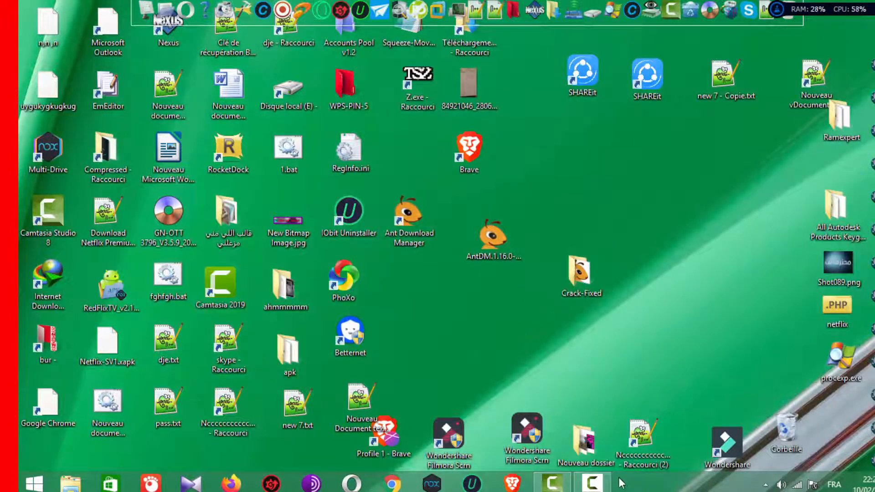
{"action": "left_click", "coordinate": [765, 486]}
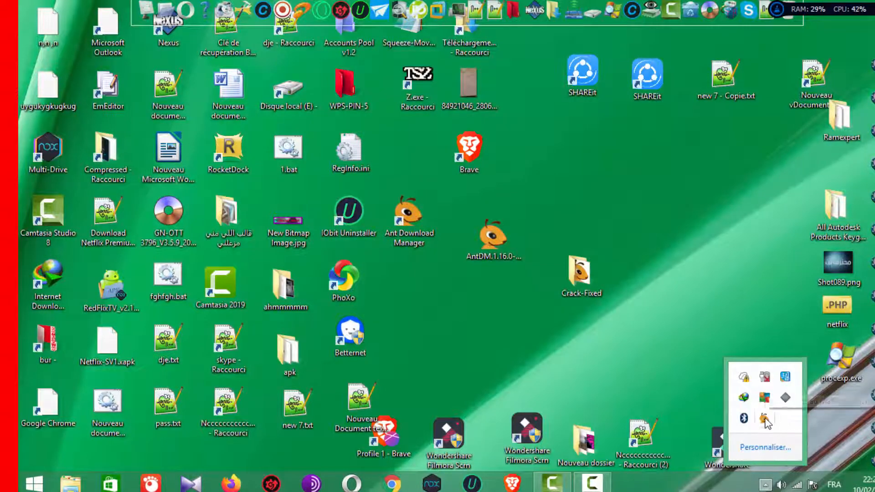
{"action": "left_click", "coordinate": [768, 420]}
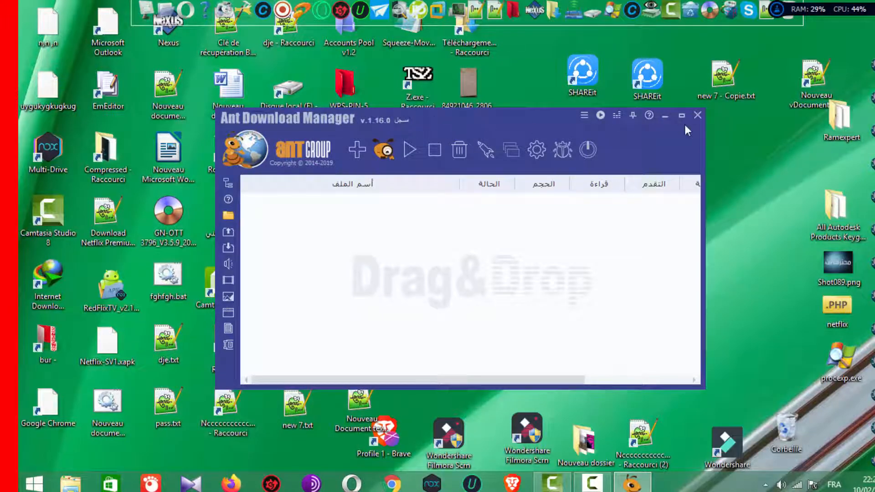
{"action": "left_click", "coordinate": [695, 116]}
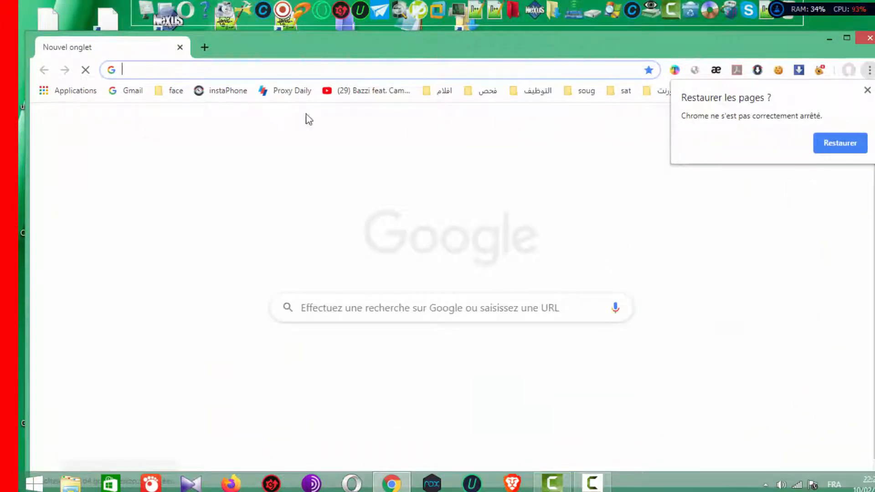
Step: Open YouTube, start the suggested Heath Ledger Joker video, and dismiss the prompt to restore pages
{"action": "left_click", "coordinate": [341, 94]}
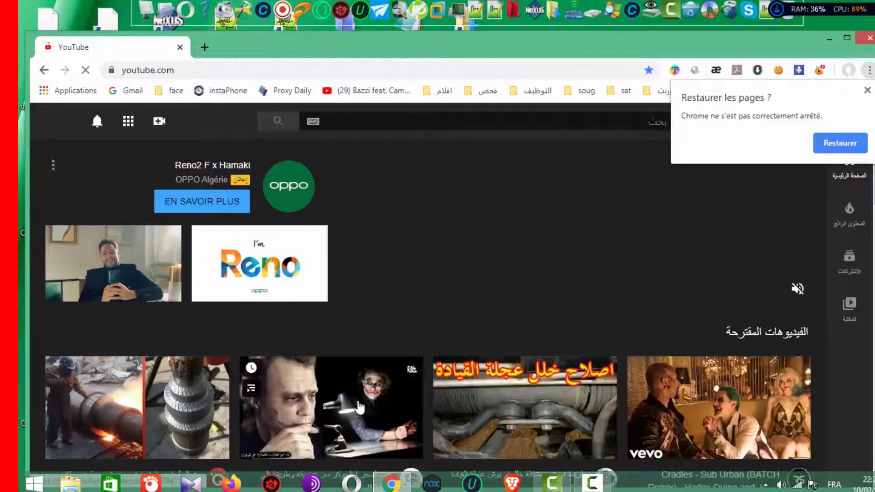
{"action": "left_click", "coordinate": [357, 418]}
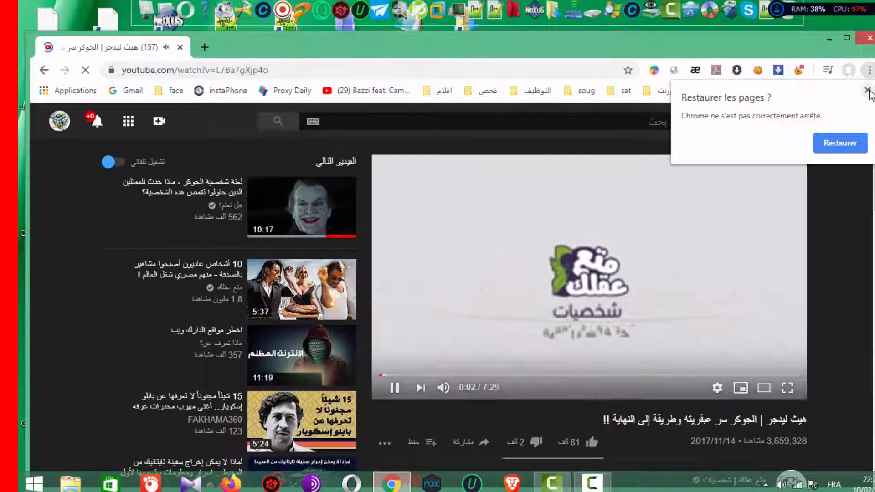
{"action": "left_click", "coordinate": [869, 92]}
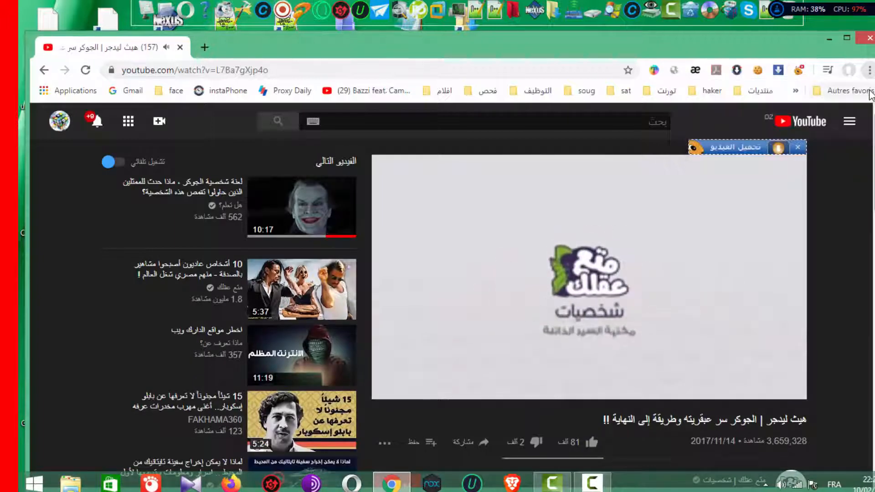
Step: Try to download the video as a 480p MP4 with the Ant Download Manager overlay, and maximize the browser window
{"action": "left_click", "coordinate": [779, 149]}
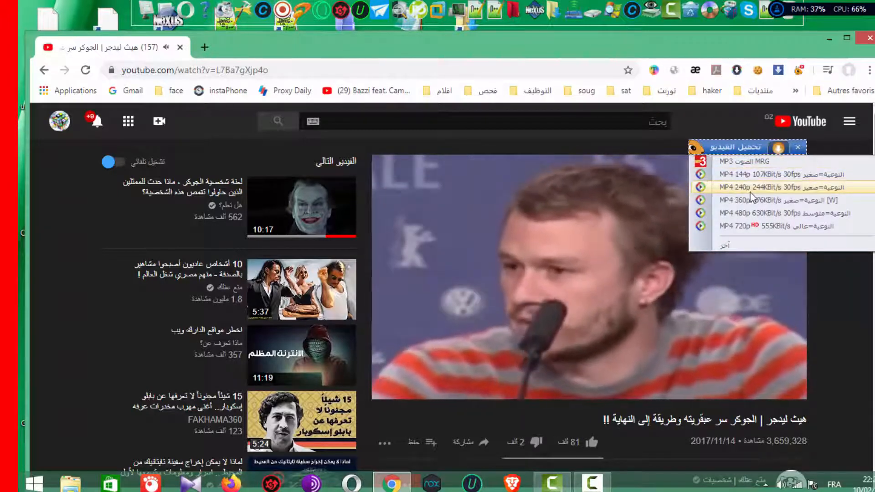
{"action": "left_click", "coordinate": [773, 213]}
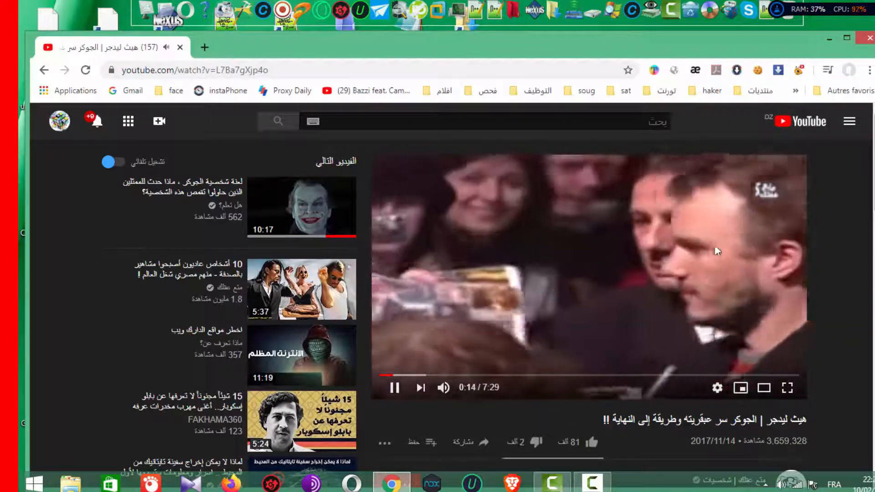
{"action": "key", "text": "super+Up"}
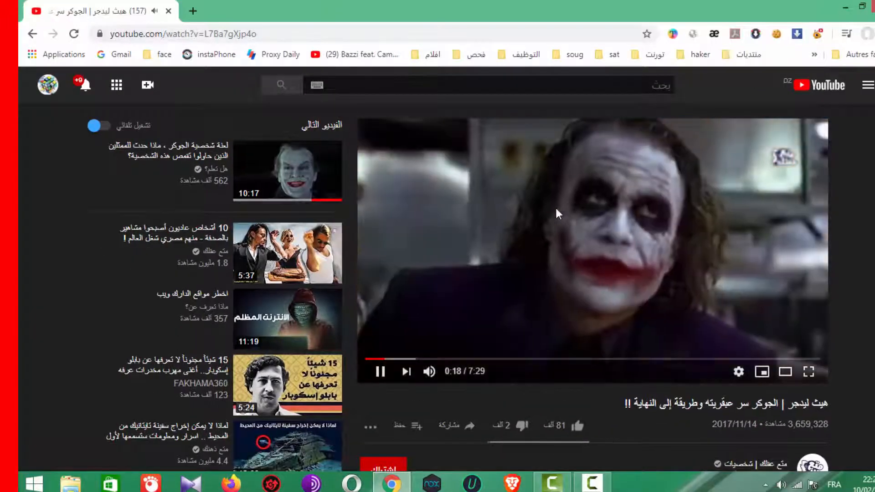
Step: Reload the video page and start downloading the video as a 480p MP4 into the Videos folder
{"action": "left_click", "coordinate": [74, 34]}
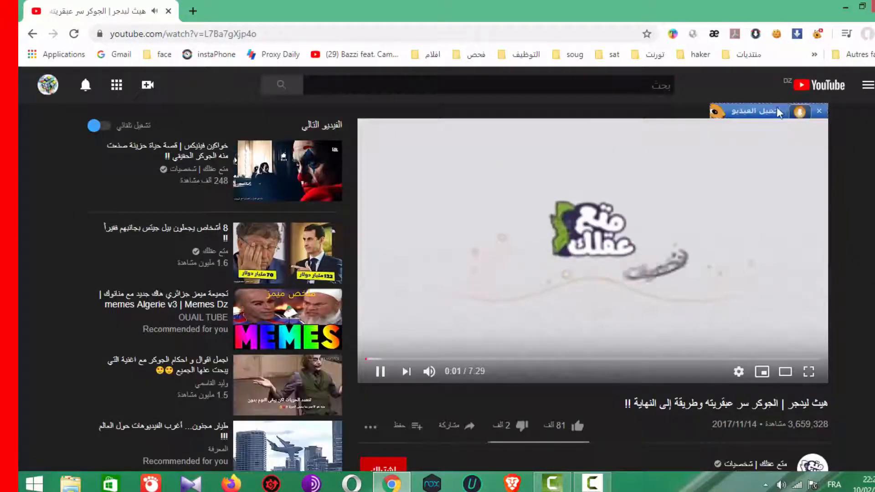
{"action": "left_click", "coordinate": [799, 113]}
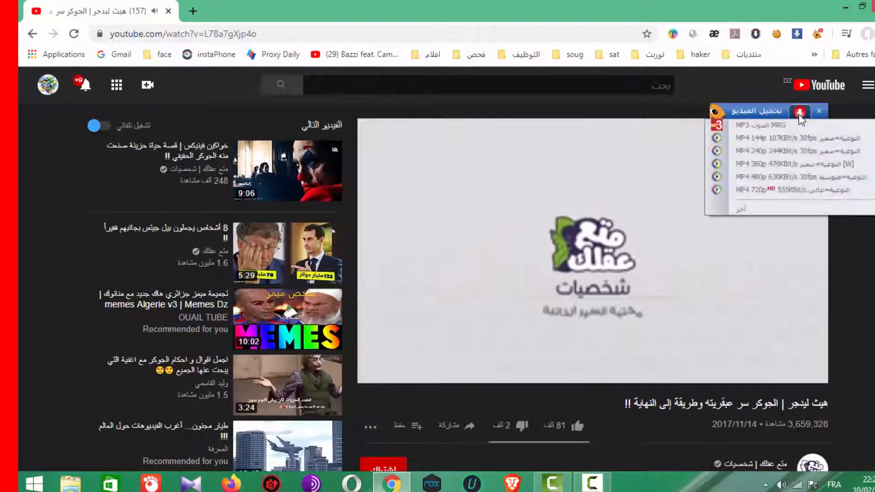
{"action": "left_click", "coordinate": [790, 176]}
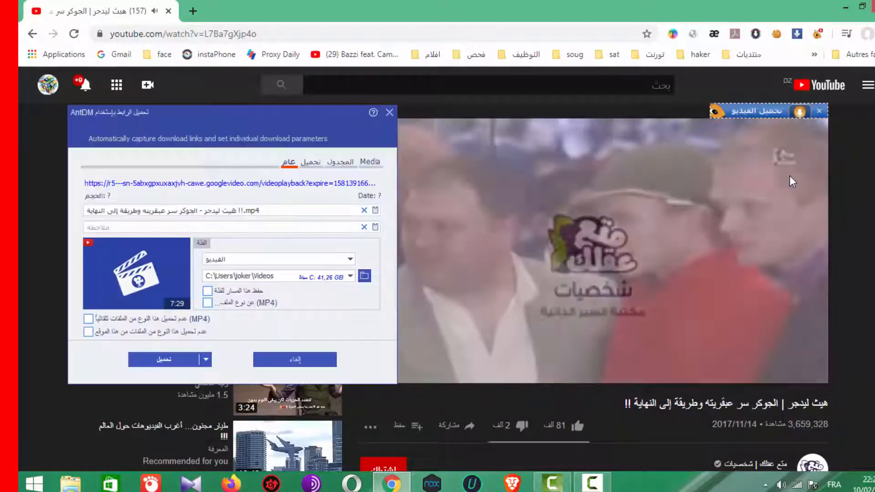
{"action": "left_click_drag", "start_coordinate": [303, 115], "coordinate": [598, 103]}
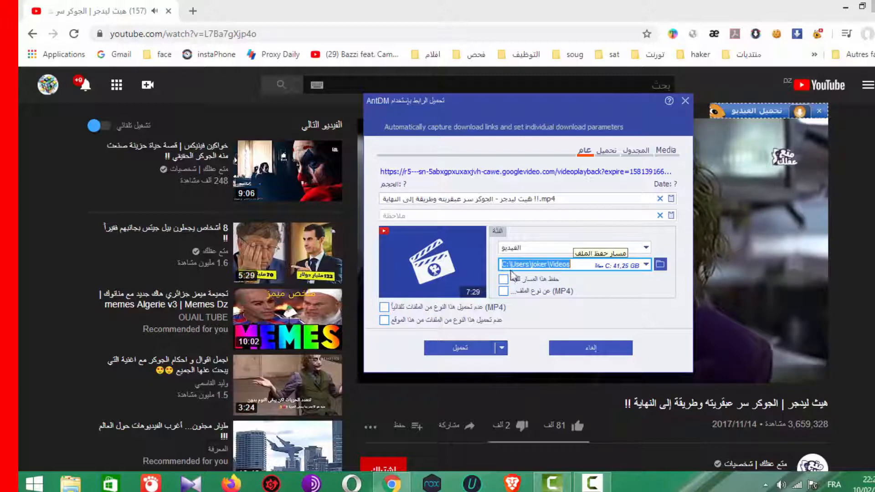
{"action": "left_click", "coordinate": [474, 356]}
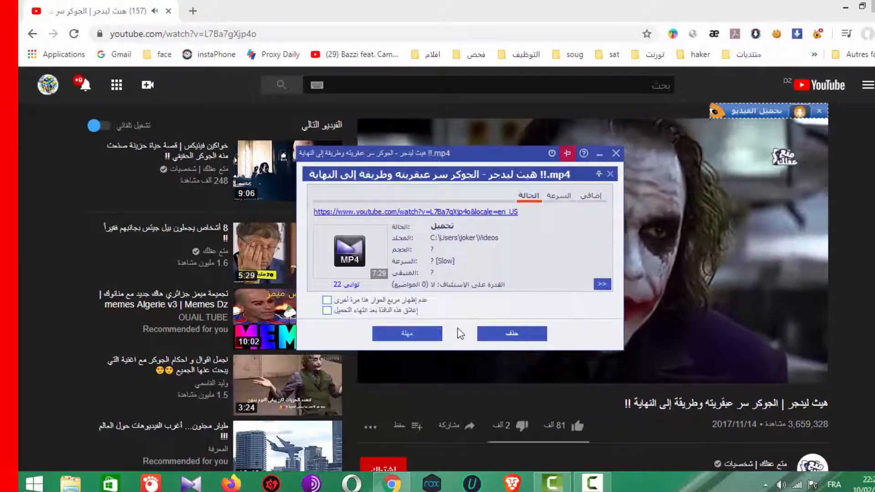
Step: Pause the YouTube video and minimize the MP4 download's progress window
{"action": "left_click", "coordinate": [690, 267]}
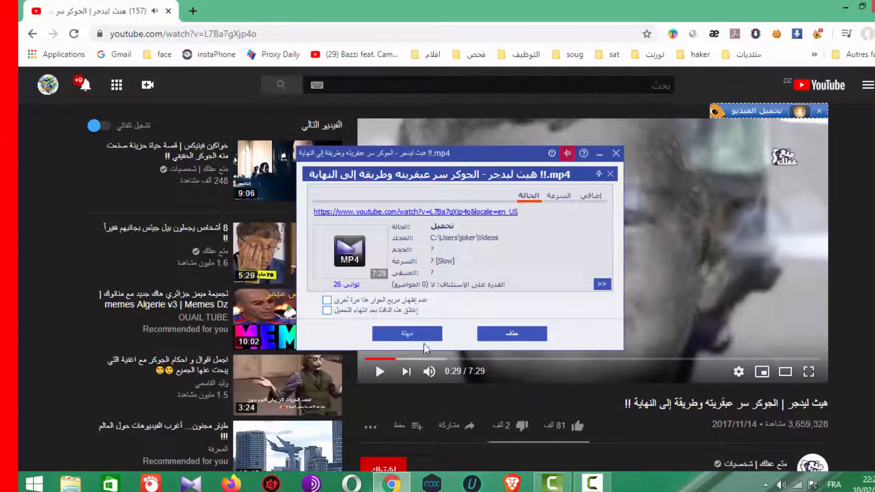
{"action": "left_click_drag", "start_coordinate": [598, 153], "coordinate": [538, 179]}
{"action": "left_click", "coordinate": [541, 180]}
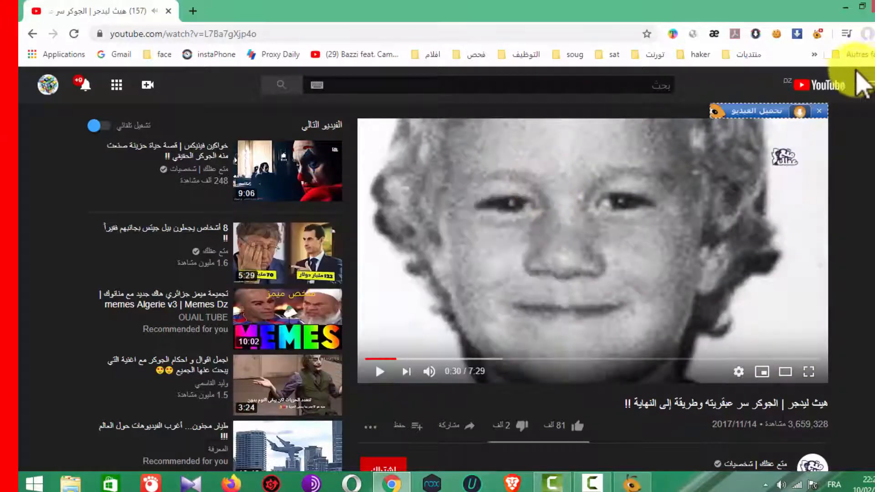
Step: Start downloading the same video's audio as an MP3 into the Music folder
{"action": "left_click", "coordinate": [803, 113]}
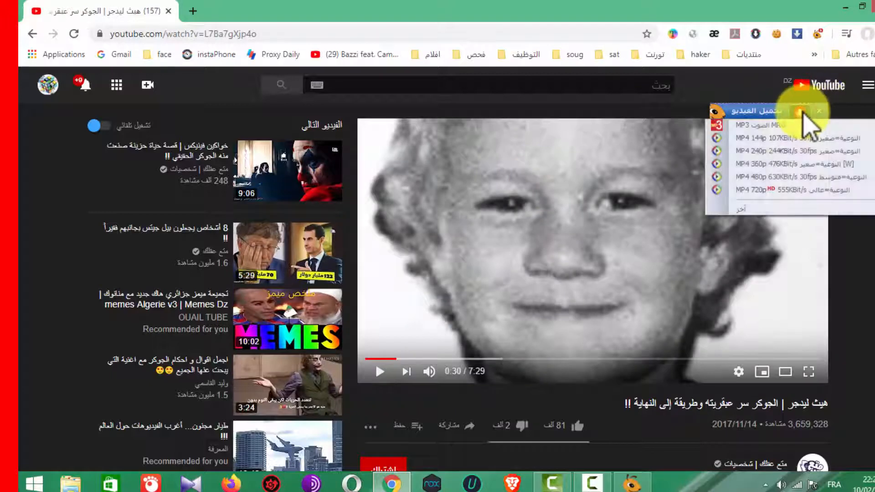
{"action": "left_click", "coordinate": [780, 126]}
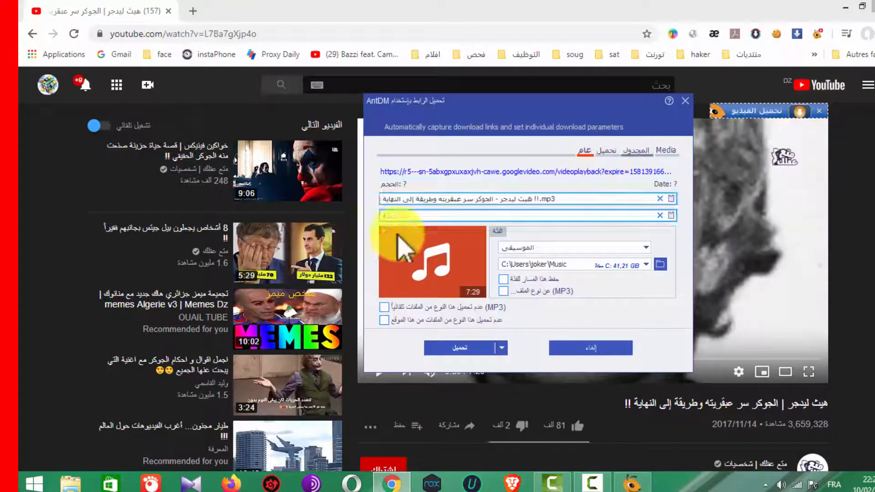
{"action": "left_click", "coordinate": [476, 349]}
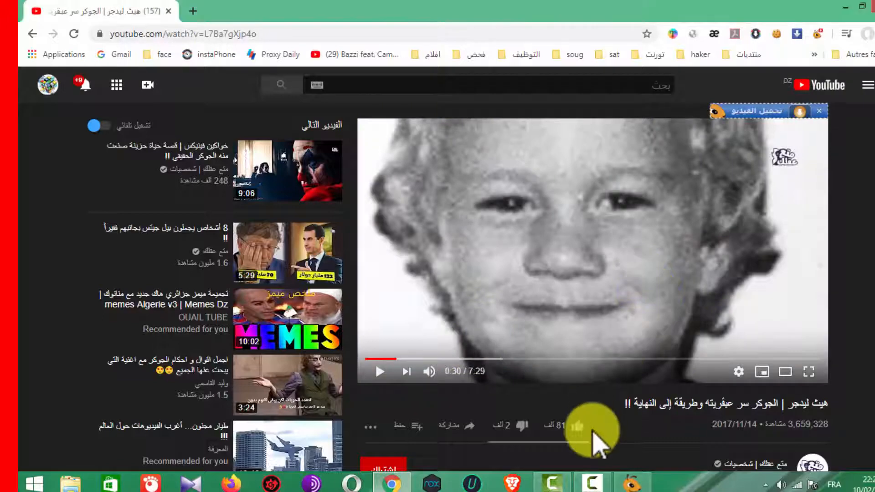
Step: Check the MP4 download's progress, minimize its window, and review the formats offered for downloading the video
{"action": "left_click", "coordinate": [630, 484]}
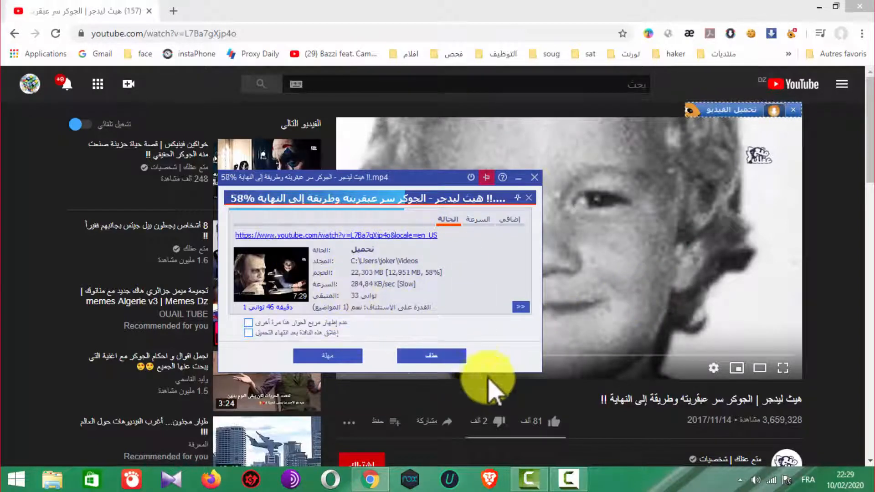
{"action": "left_click", "coordinate": [568, 404]}
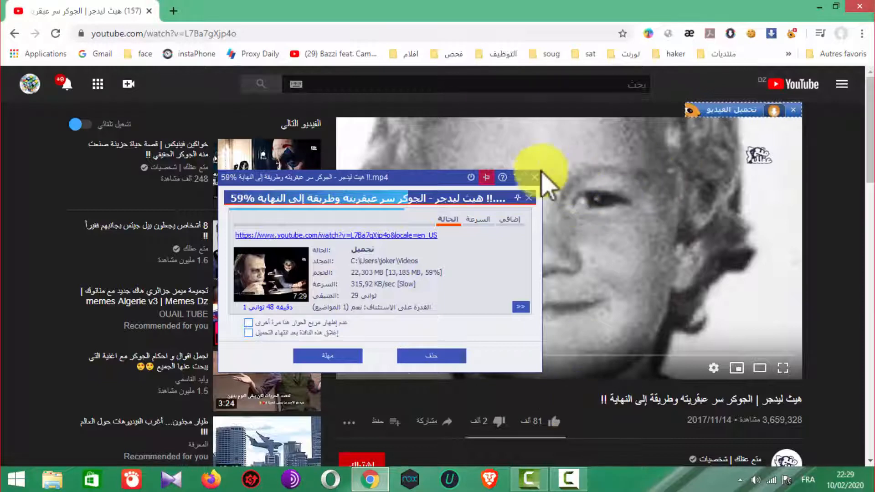
{"action": "left_click", "coordinate": [519, 177]}
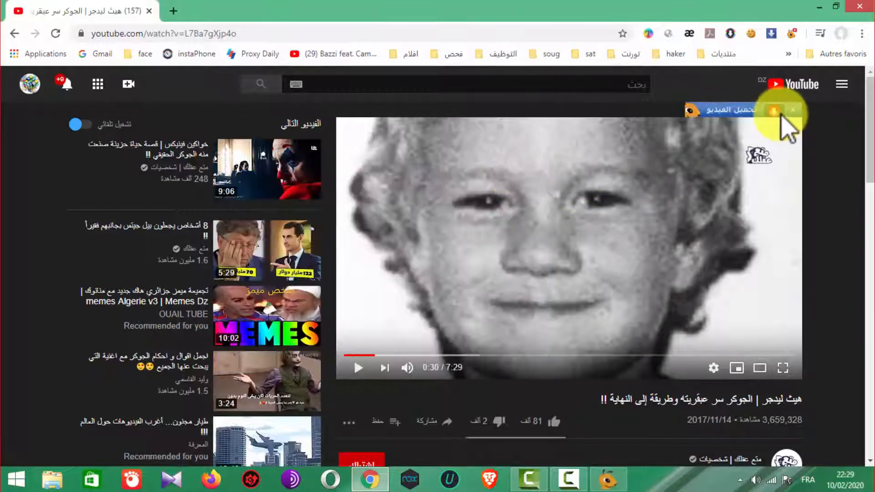
{"action": "left_click", "coordinate": [774, 111]}
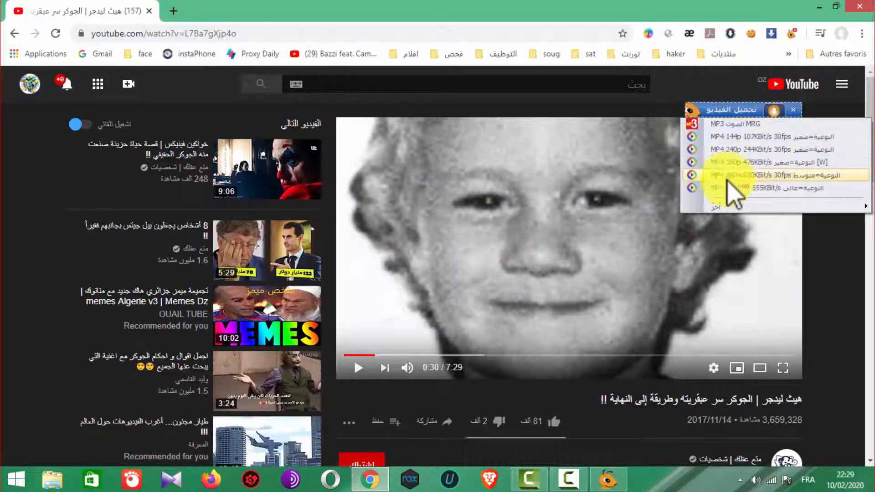
{"action": "mouse_move", "coordinate": [763, 203]}
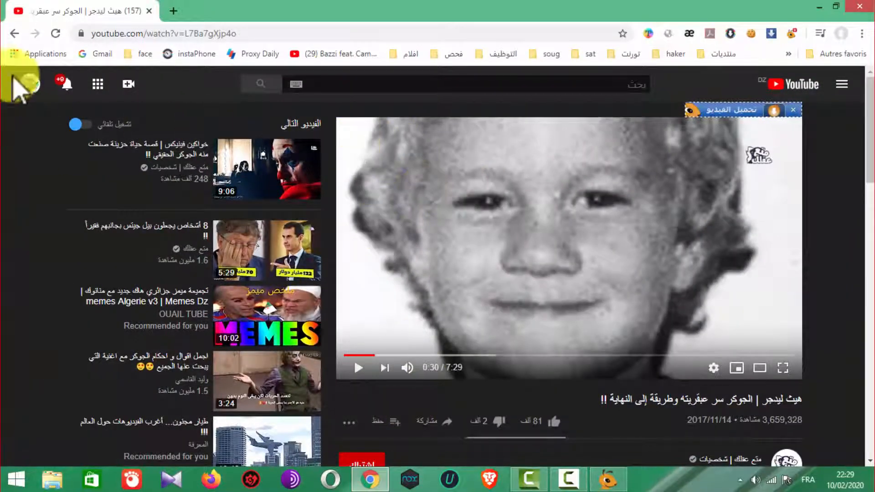
Step: Open the signed-in account's own YouTube channel page
{"action": "left_click", "coordinate": [30, 84]}
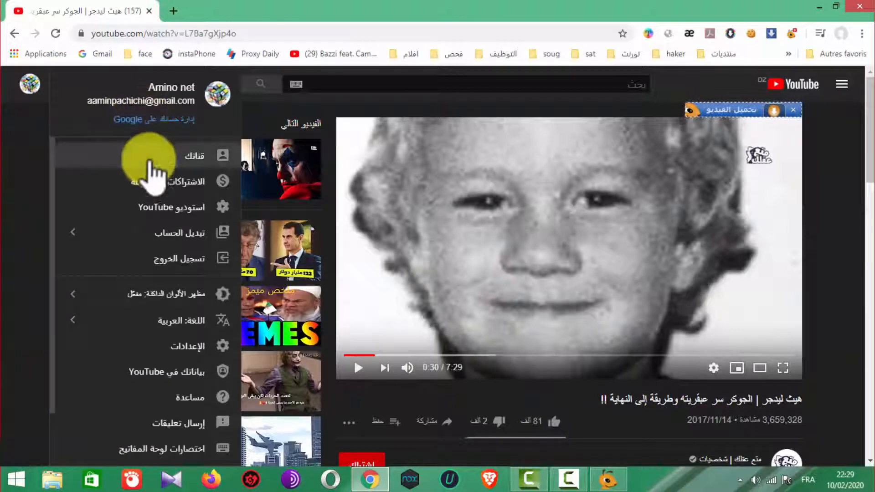
{"action": "left_click", "coordinate": [165, 158]}
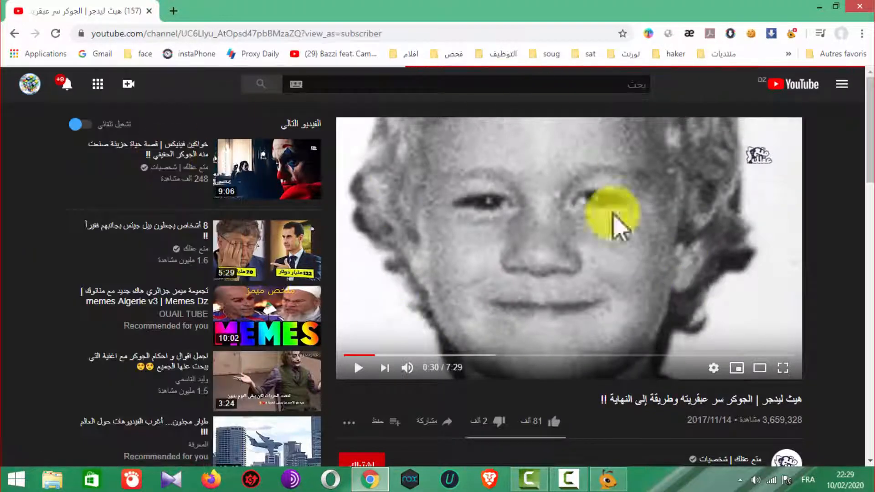